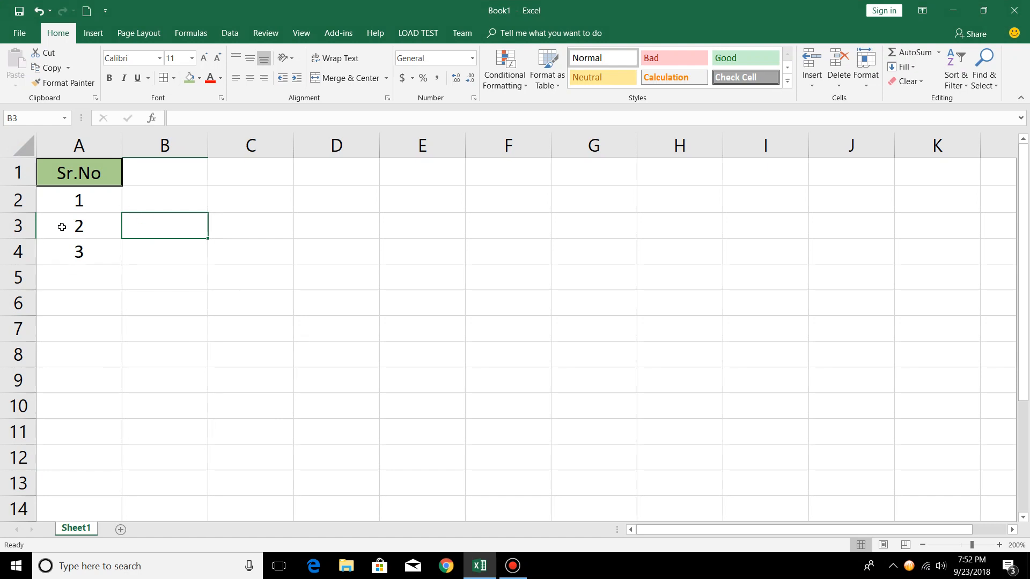
- Extend the serial number series 1, 2, 3 in column A down to 11 in cell A12
click(83, 205)
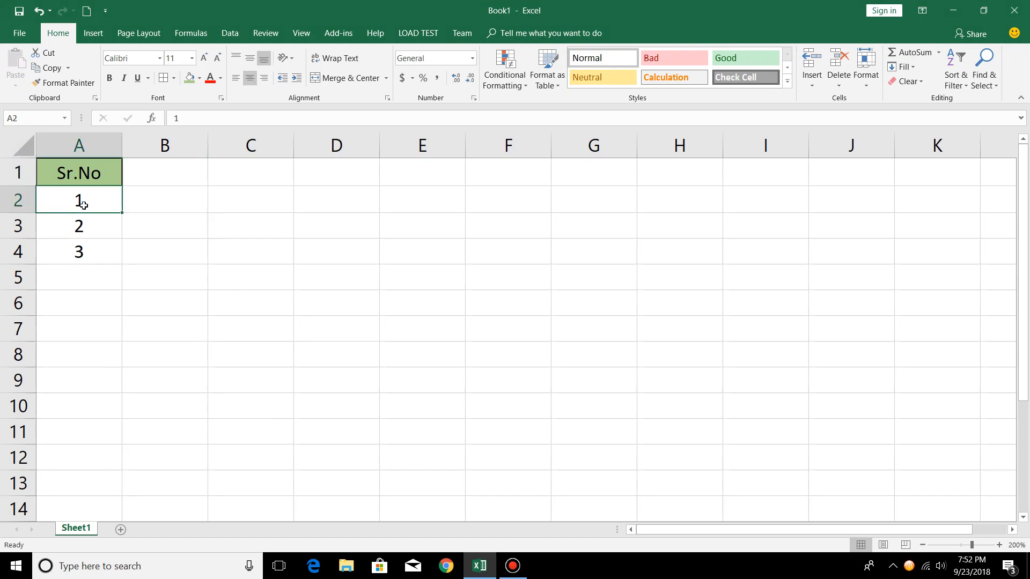
drag(83, 205, 132, 460)
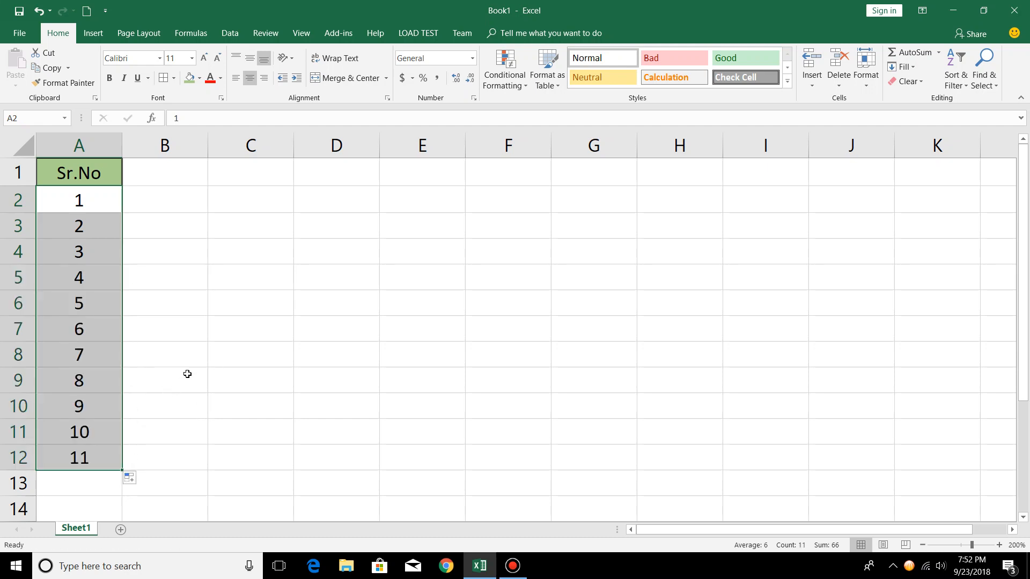
click(155, 373)
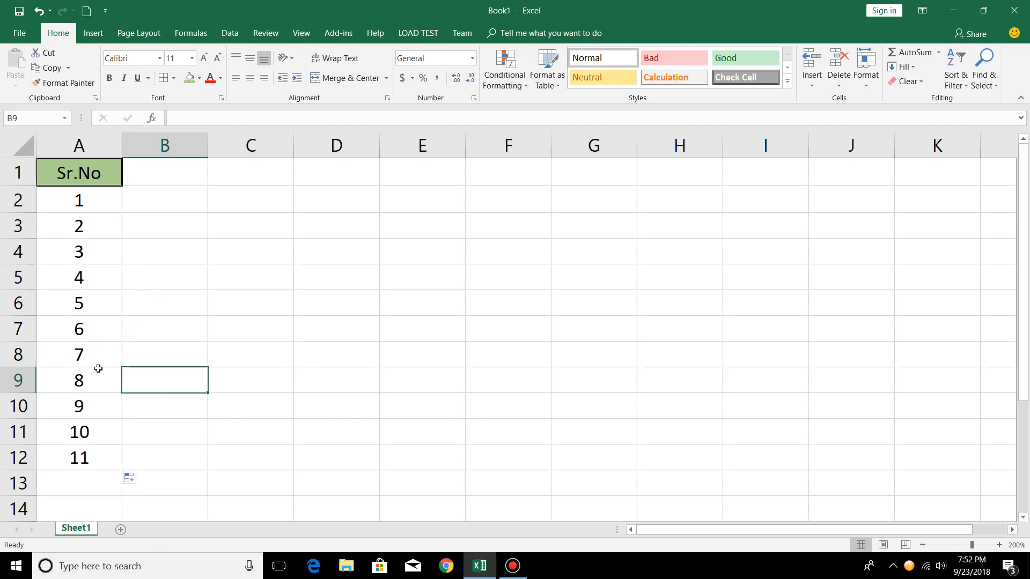
- Delete the entire row 8, which holds serial number 7
click(11, 356)
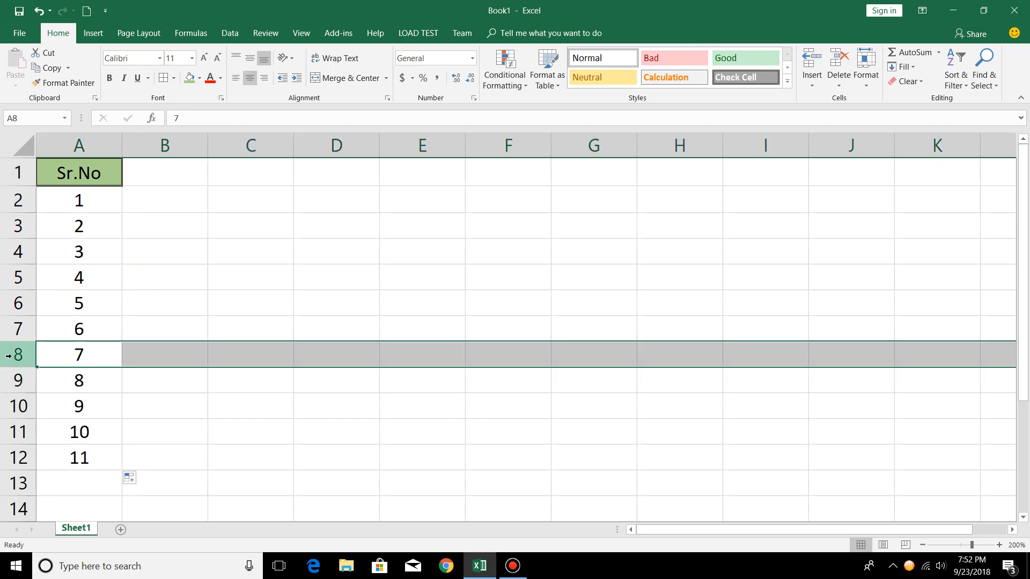
key(ctrl+minus)
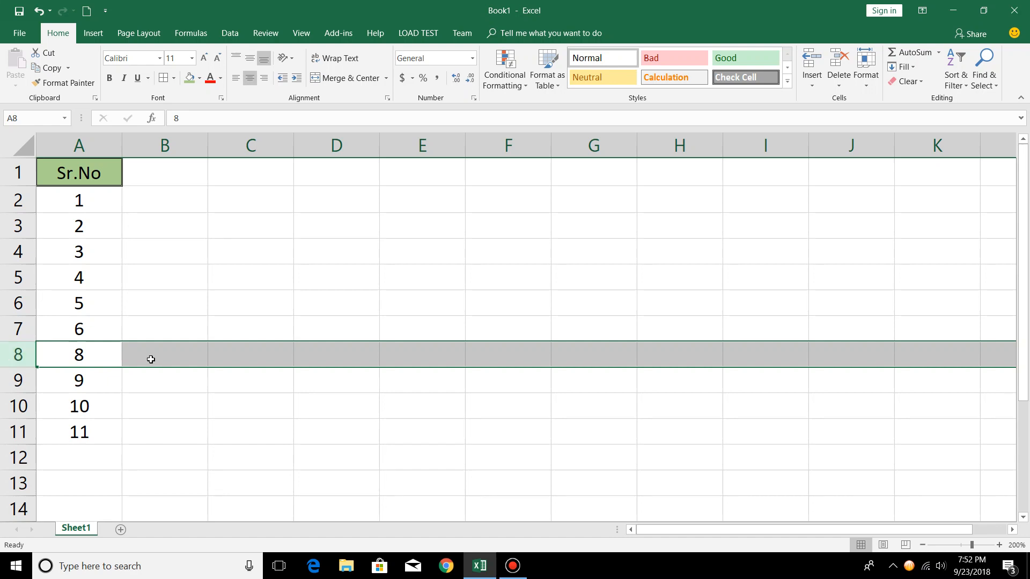
click(82, 325)
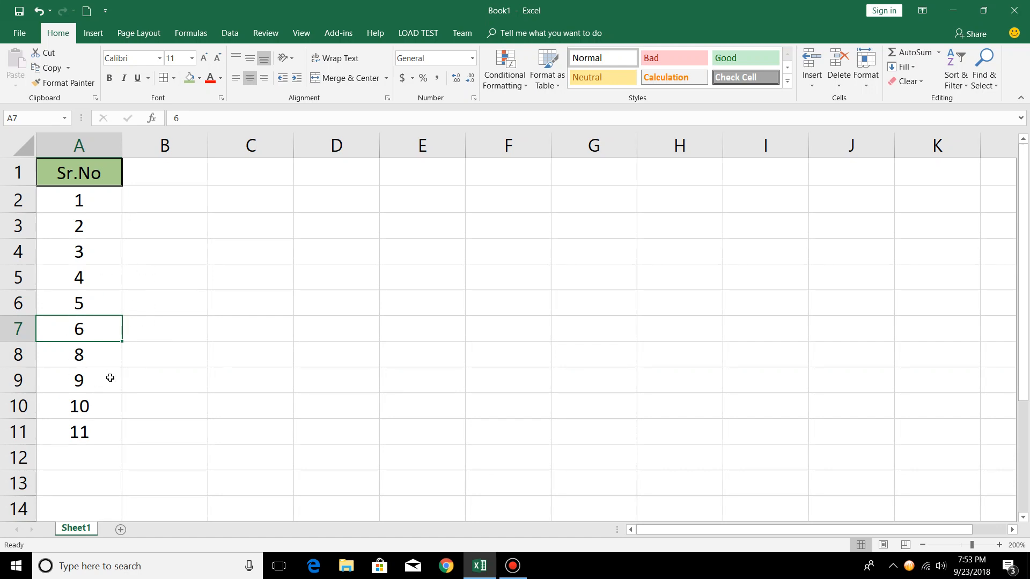
- Enter the formula =A2+1 in A3 and fill it down the Sr.No column to A11
click(97, 215)
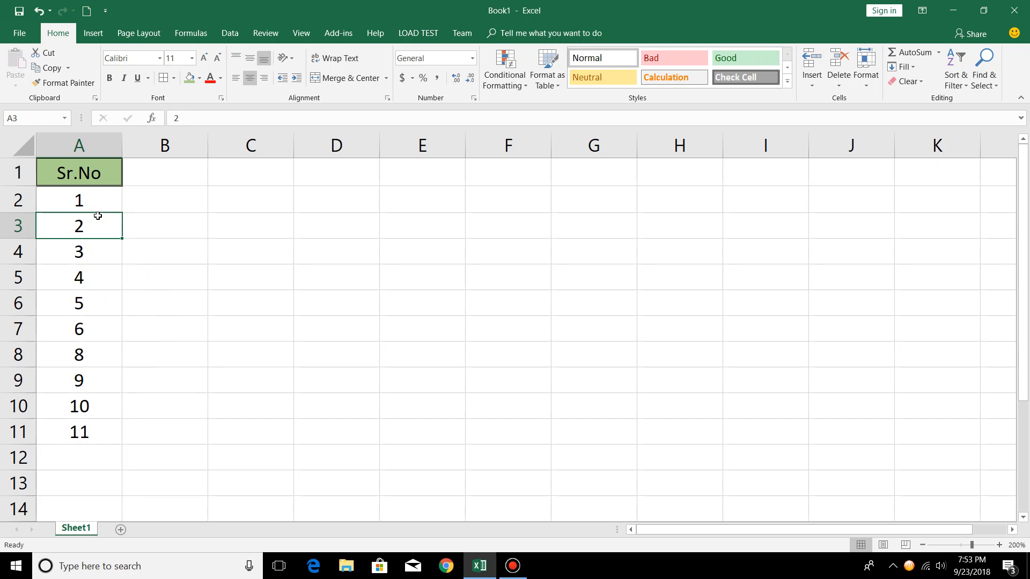
text(=)
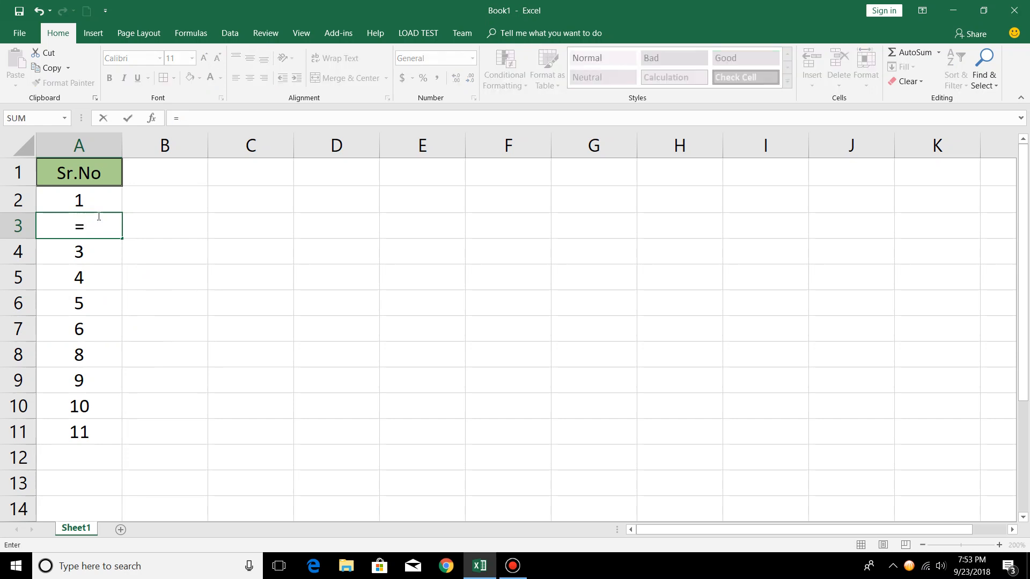
key(Up)
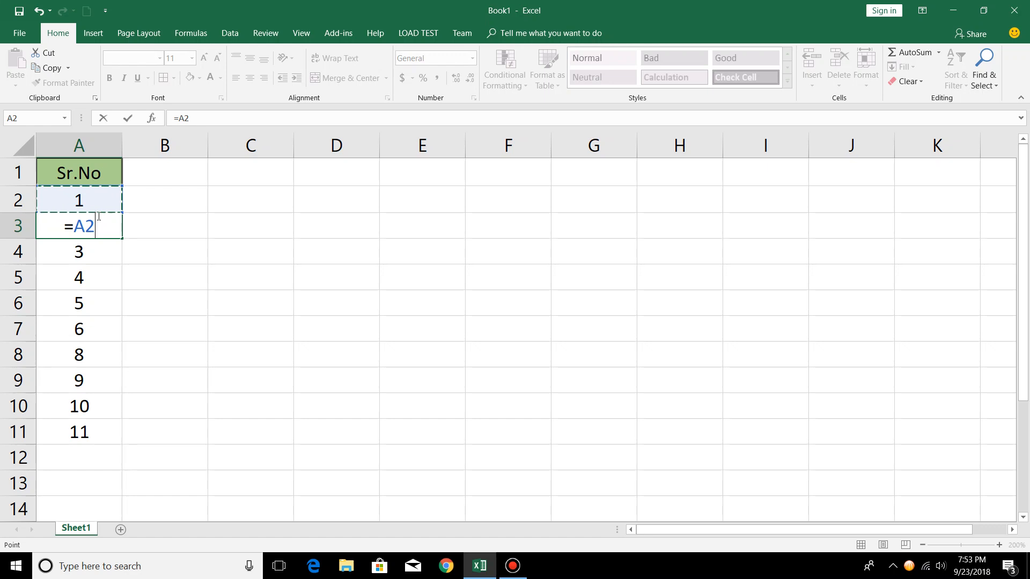
text(+1)
key(Return)
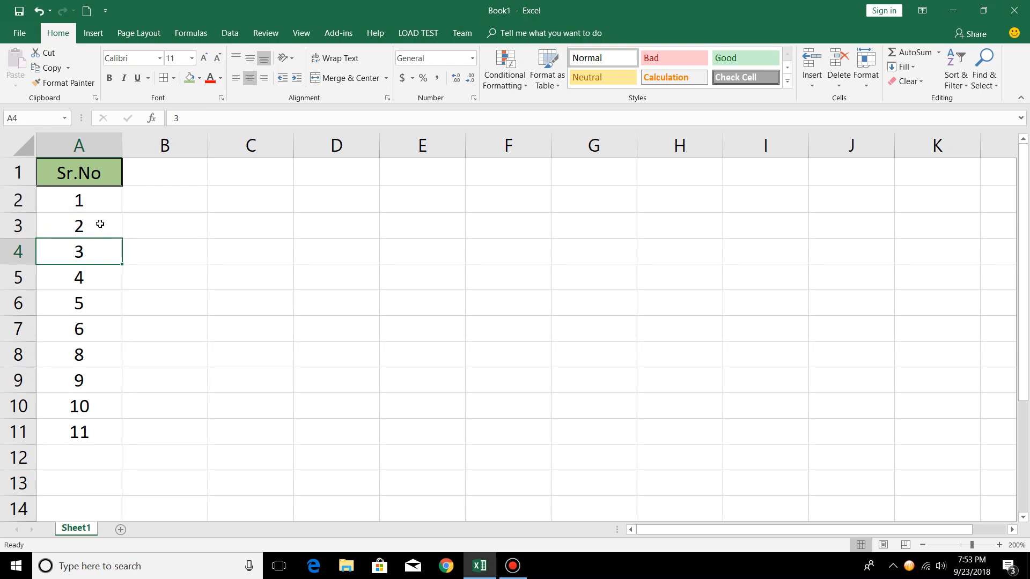
click(100, 223)
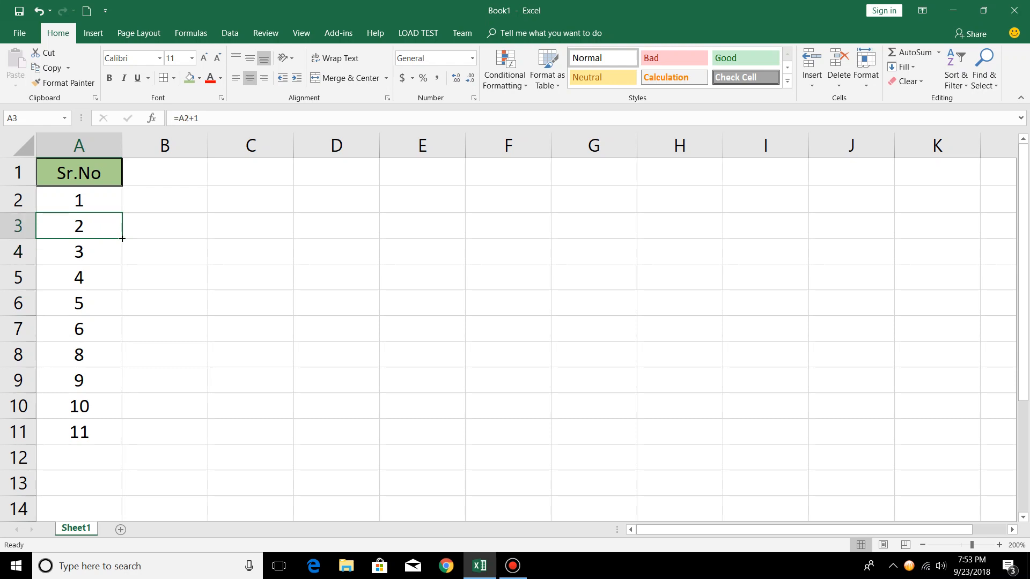
double_click(122, 238)
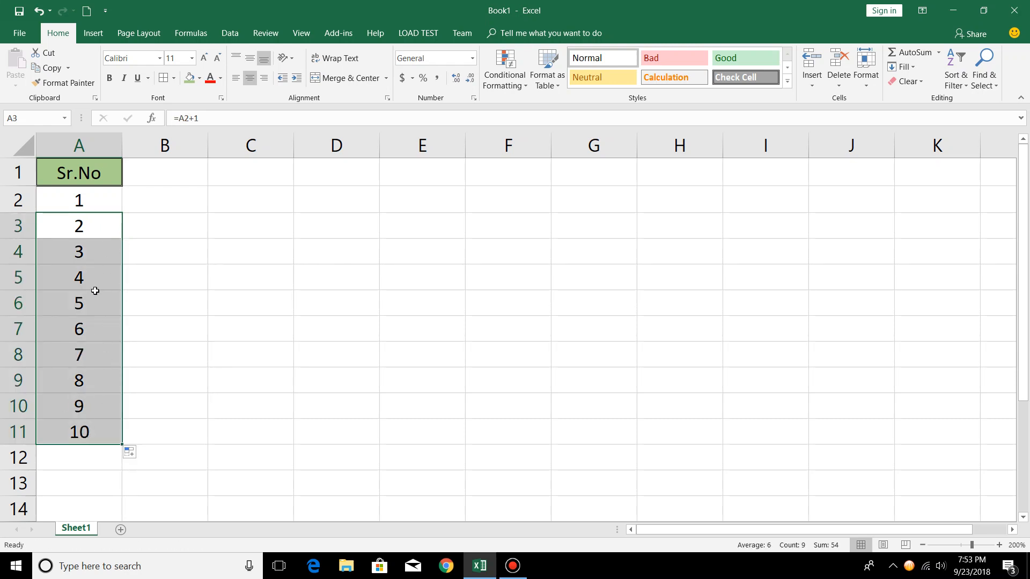
- Delete the entire row 9 and the entire row 5 from the formula-numbered list
click(9, 378)
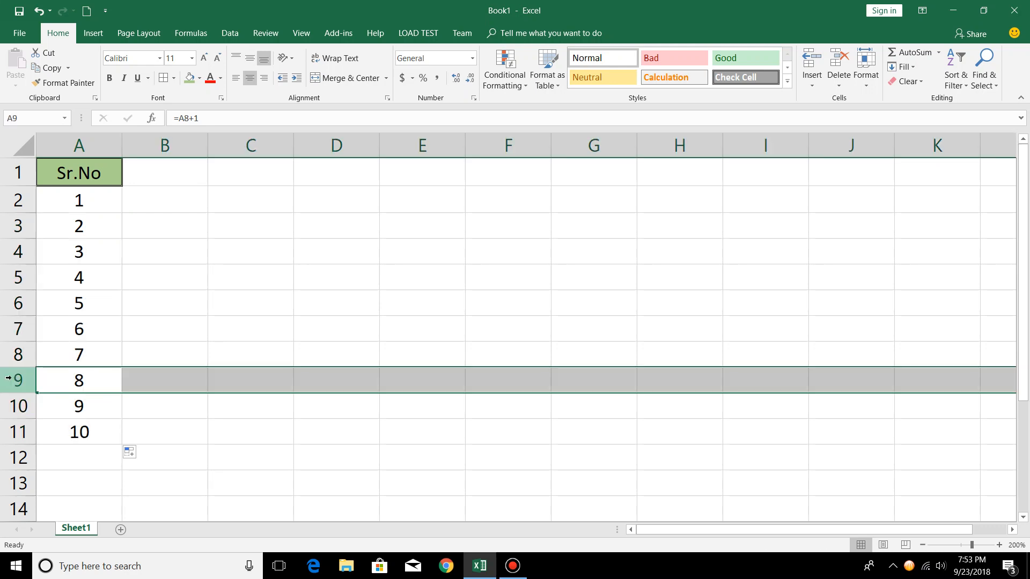
key(ctrl+minus)
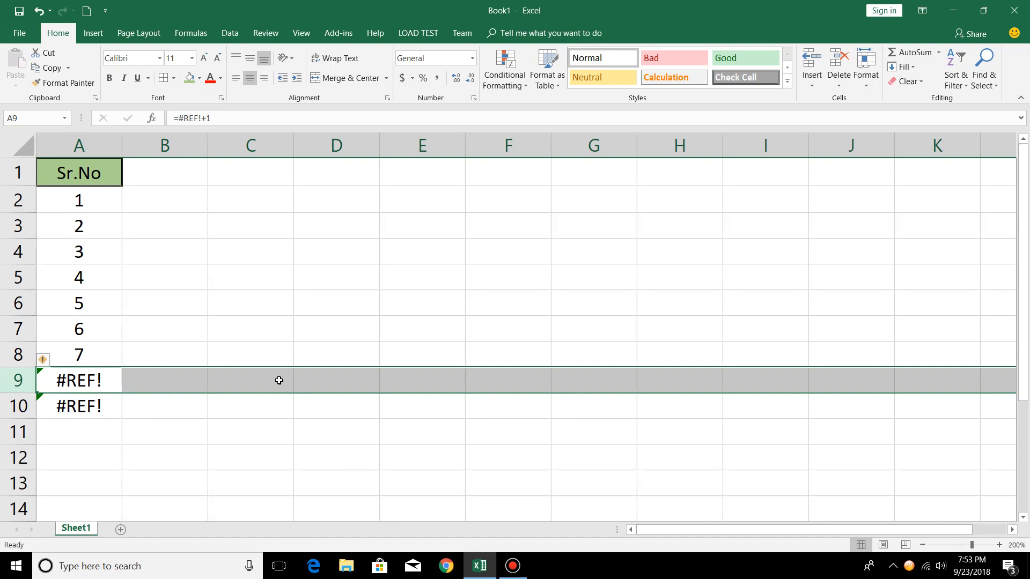
click(15, 277)
key(ctrl+minus)
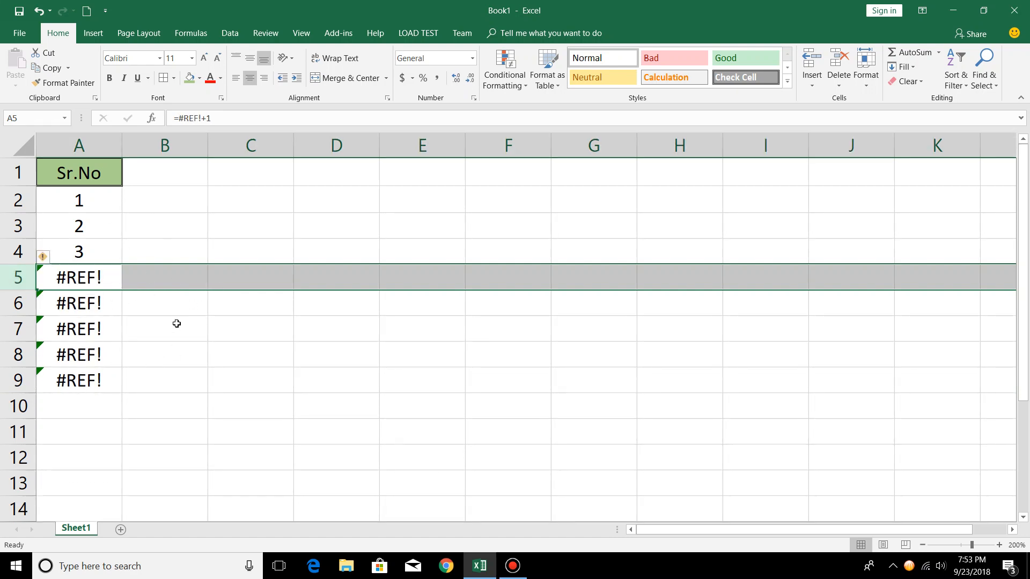
- Insert a blank row directly below the Sr.No header, above serial number 1
click(85, 211)
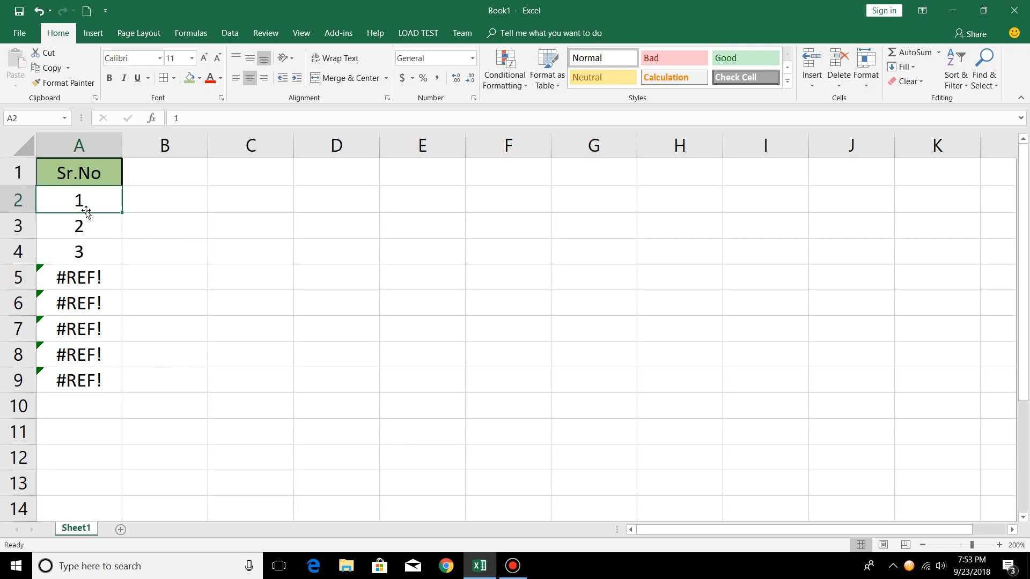
click(18, 200)
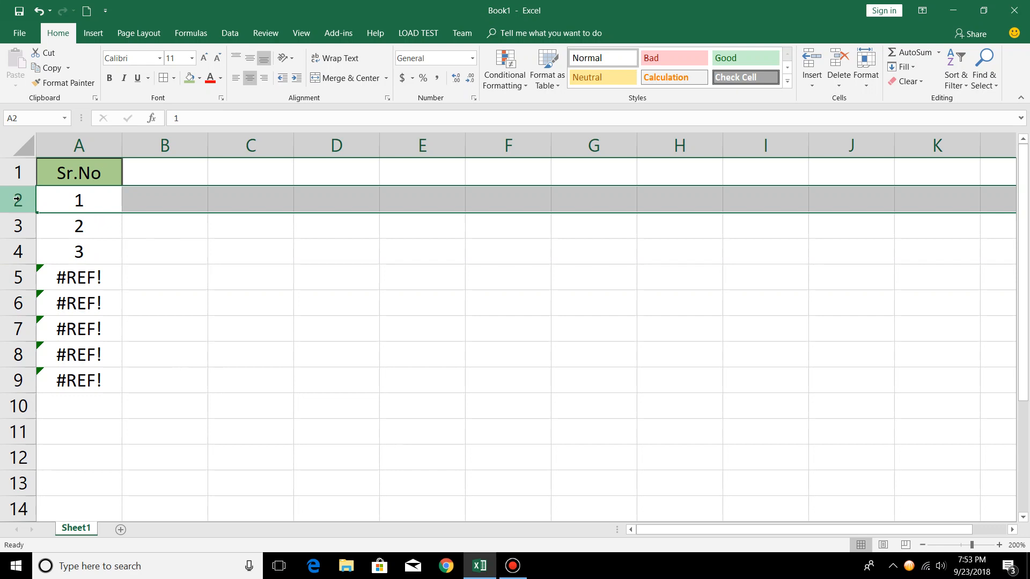
key(ctrl+shift+equal)
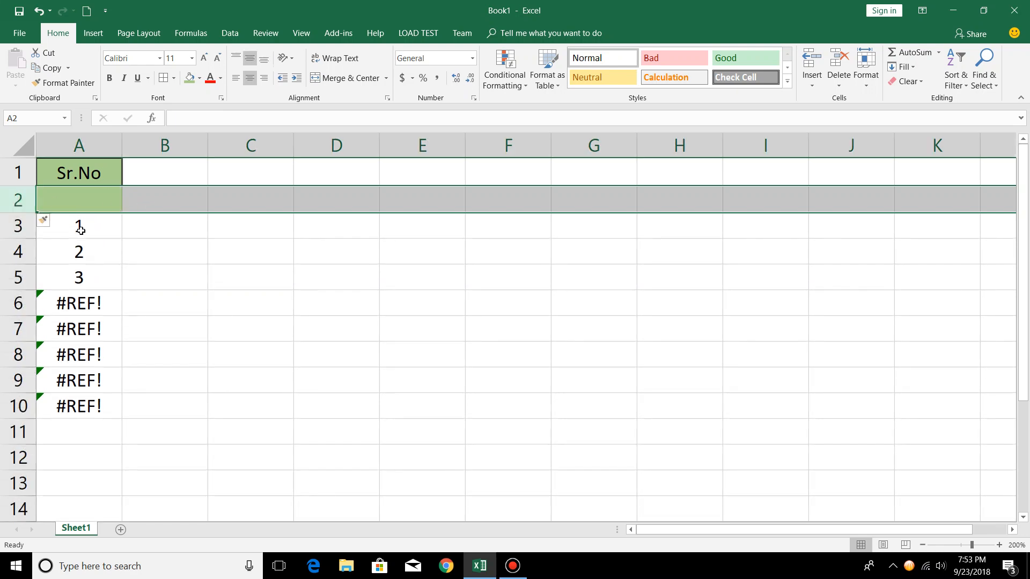
click(80, 229)
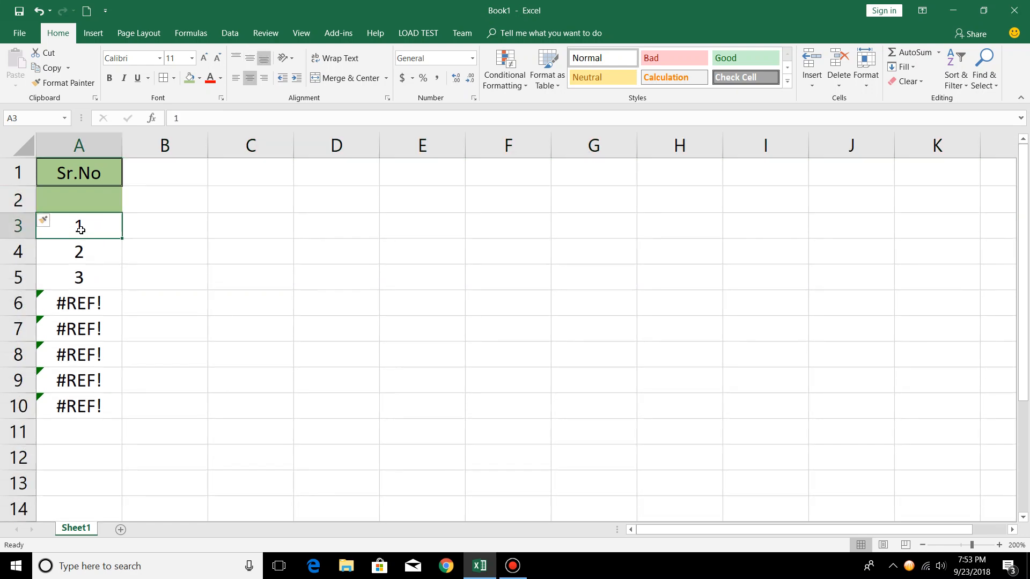
text(=)
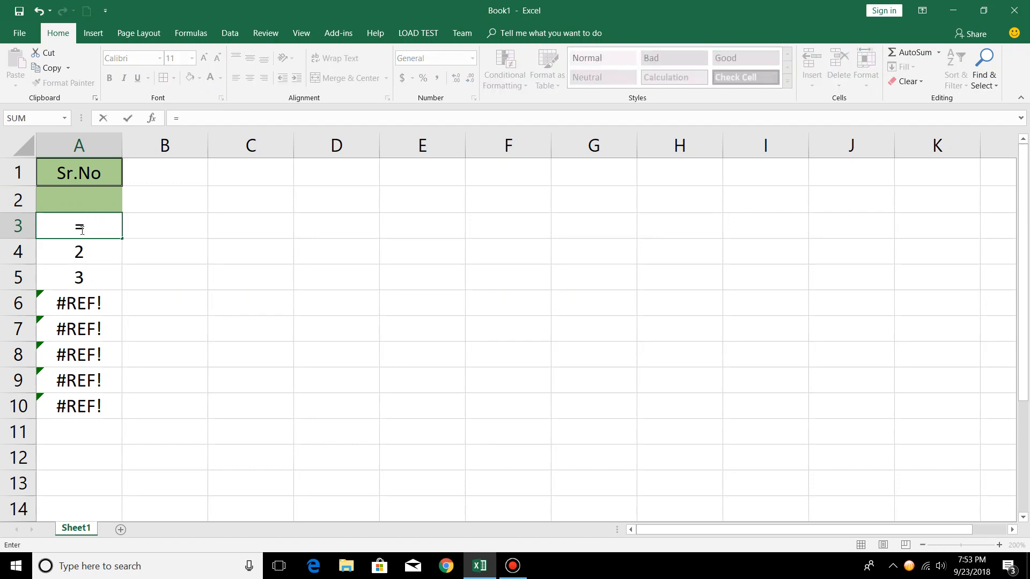
text(ma)
key(Down)
key(Tab)
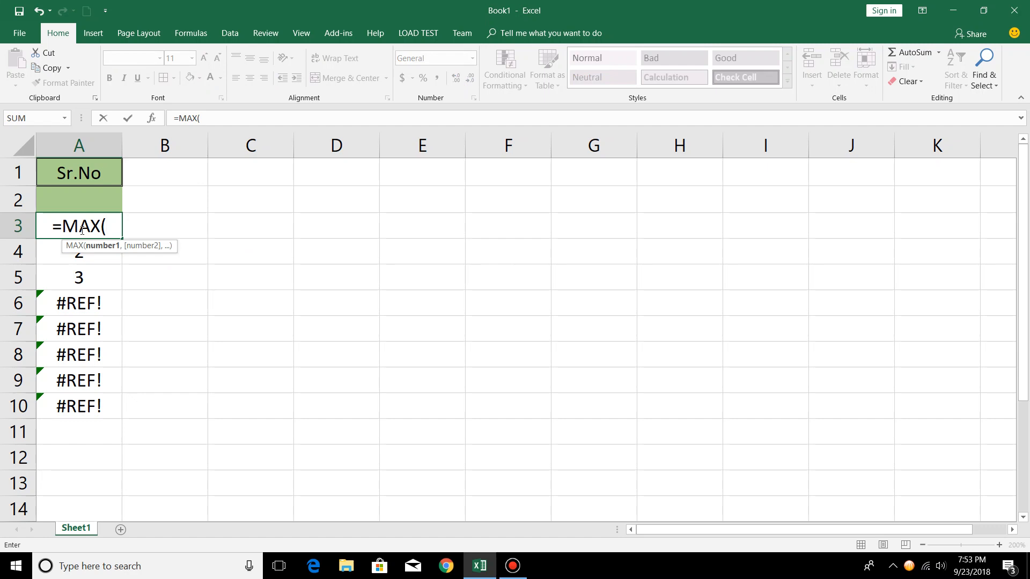
key(Escape)
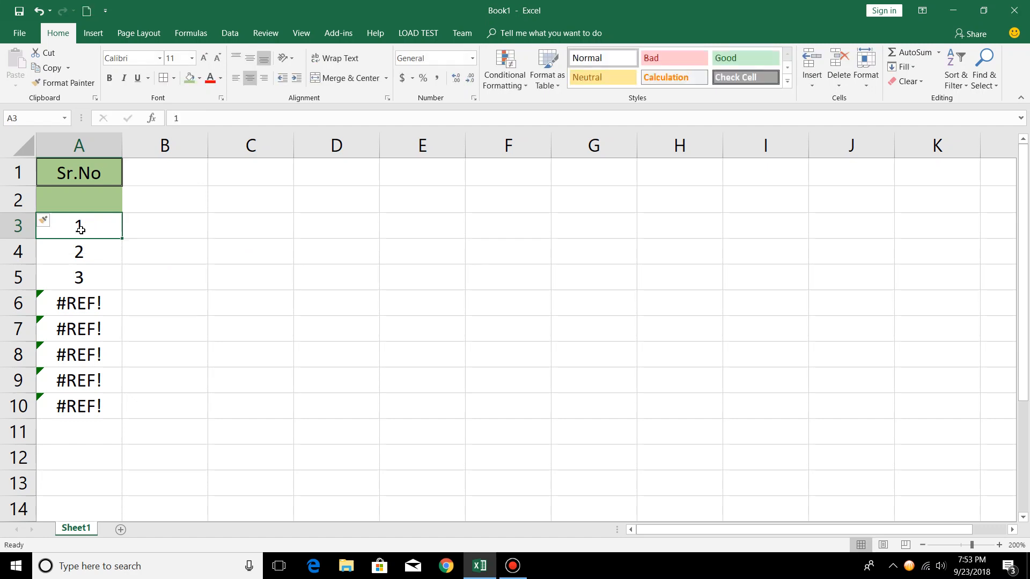
- Enter 1 as the first serial number in A3 and the formula =MAX(A2:A3) in A4
text(1)
key(Return)
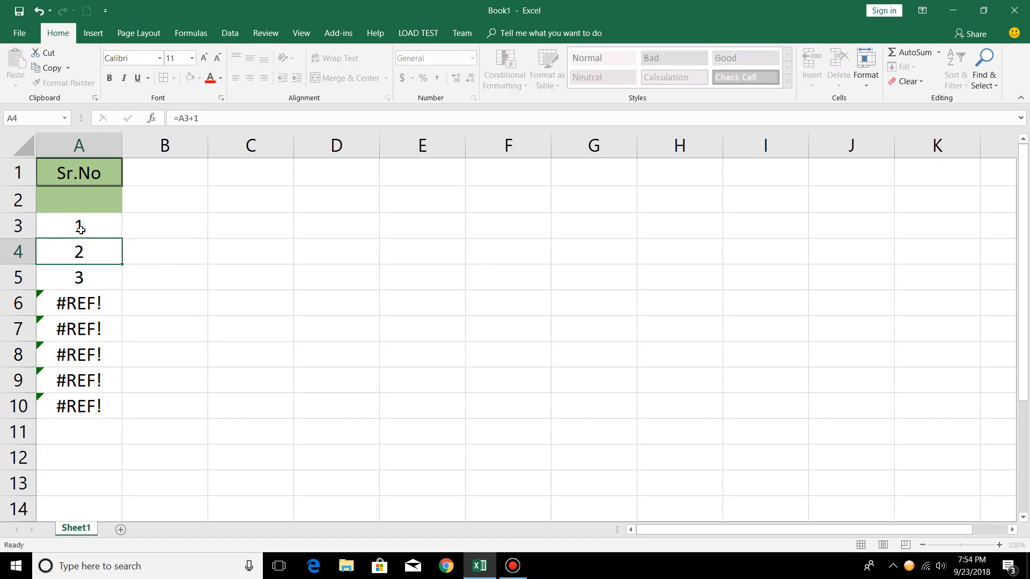
text(=ma)
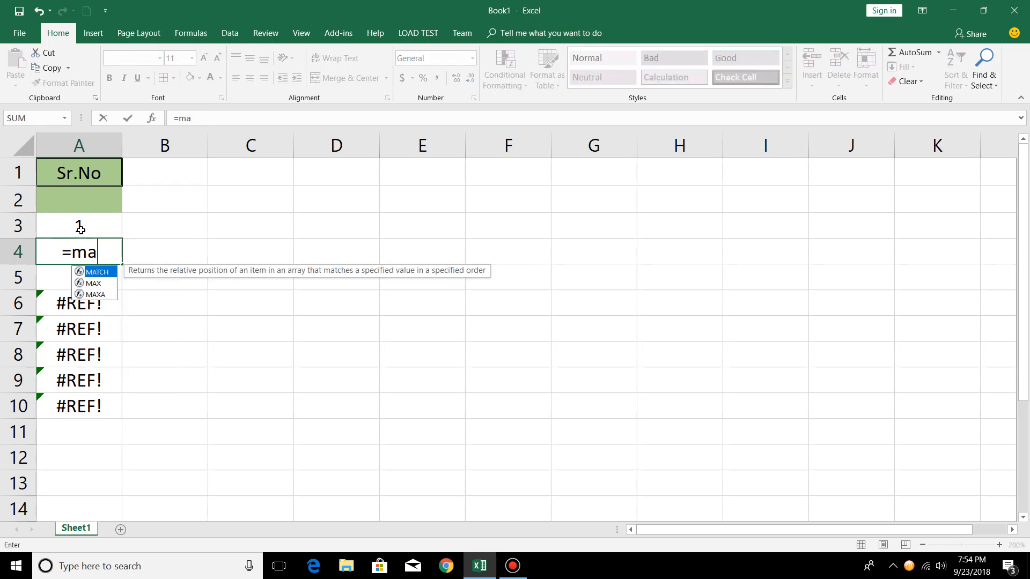
key(Tab)
key(BackSpace)
key(BackSpace)
key(BackSpace)
key(BackSpace)
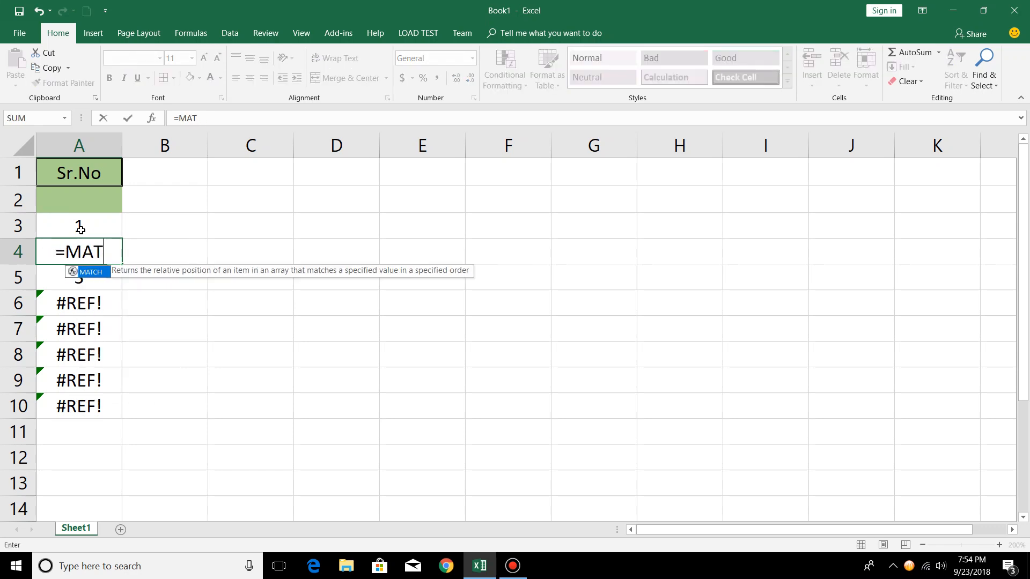
text(x)
key(Tab)
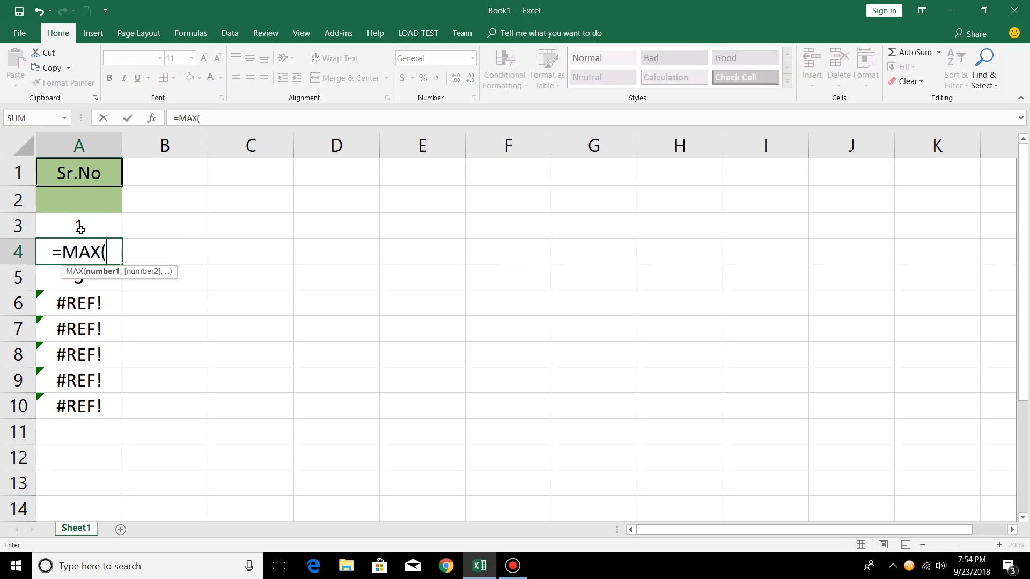
click(102, 202)
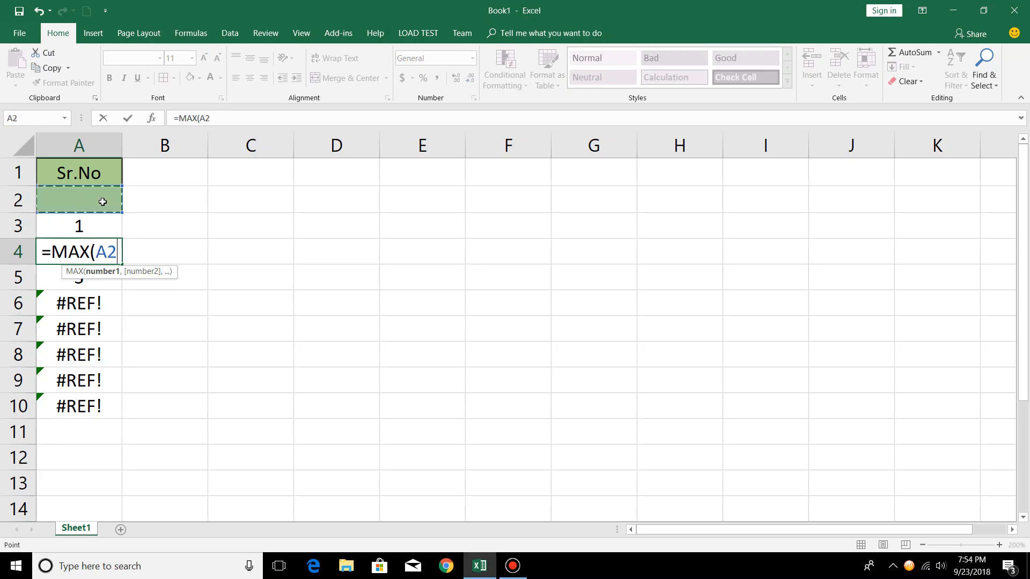
key(shift+Down)
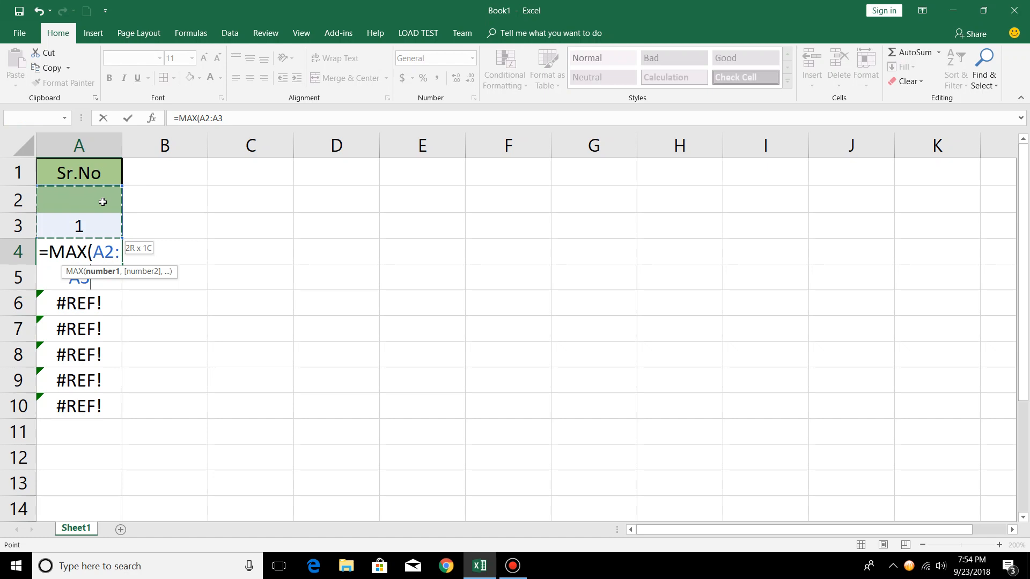
text())
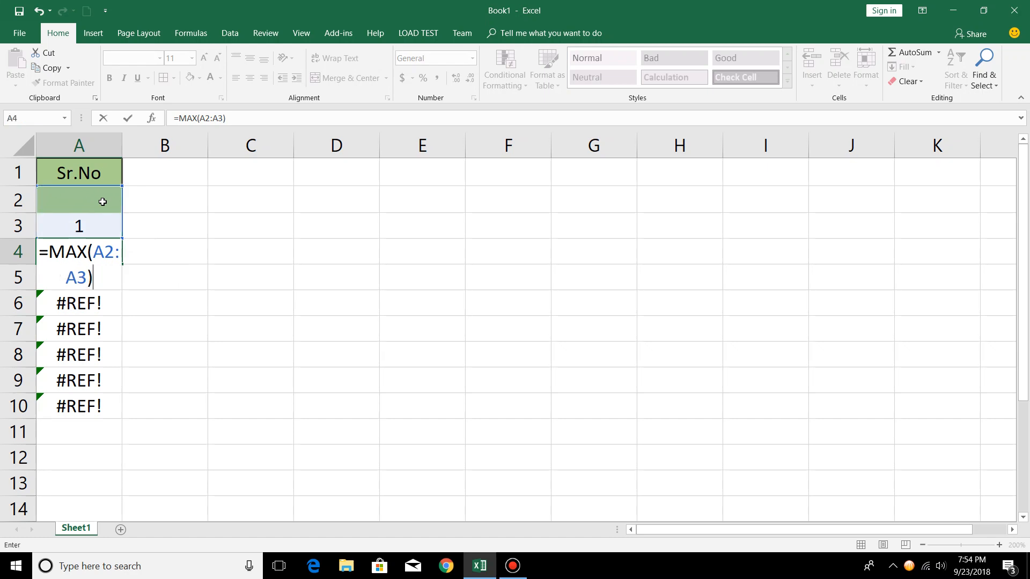
key(Return)
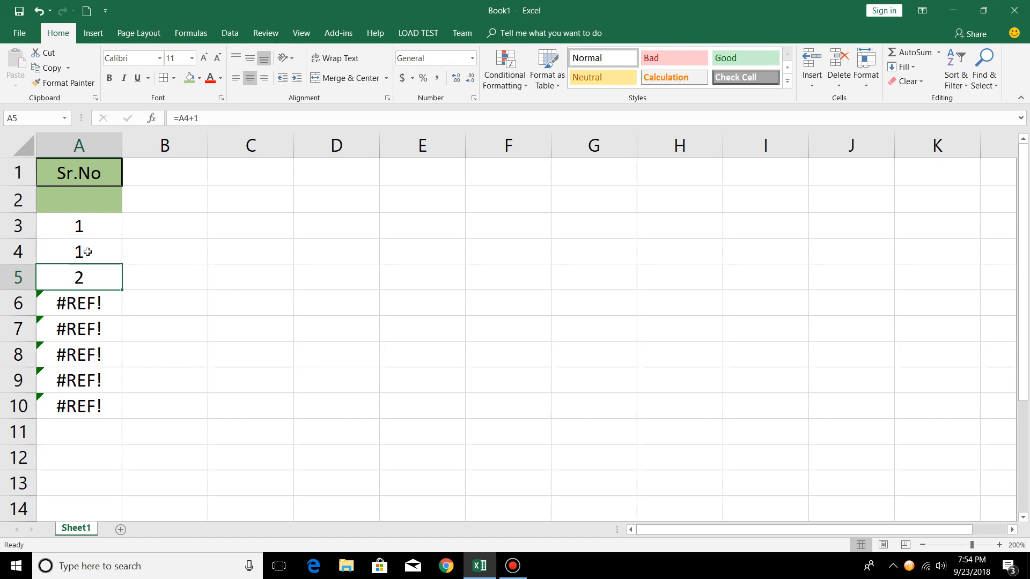
- Extend the formula in A4 to =MAX(A2:A3)+1
click(88, 252)
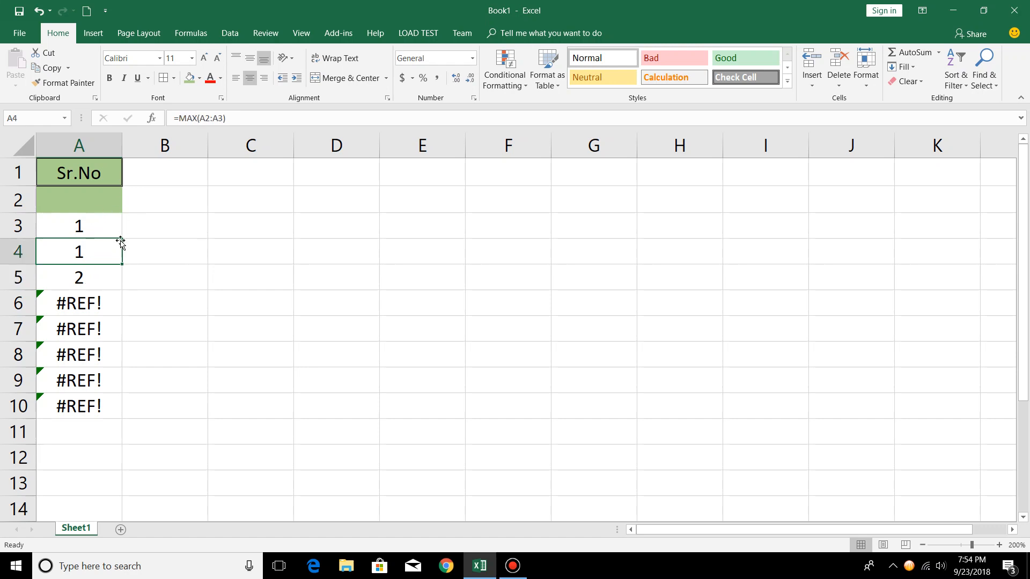
click(236, 119)
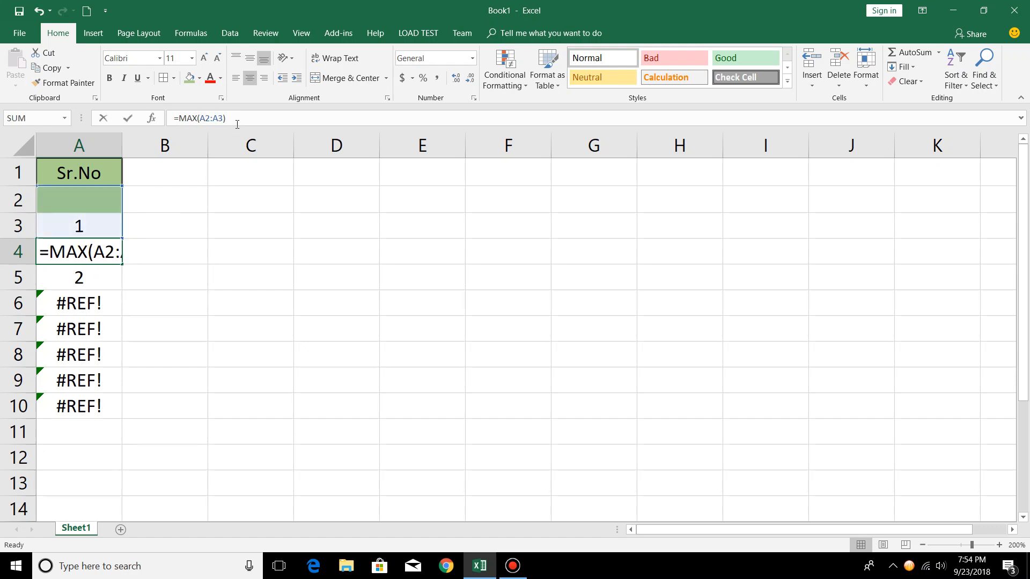
text(+1)
key(Return)
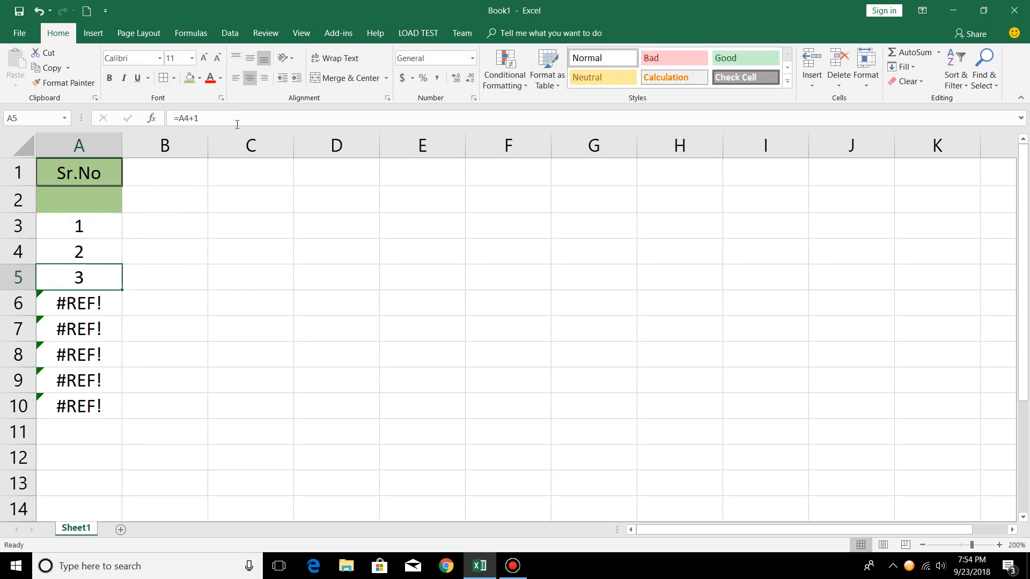
click(87, 254)
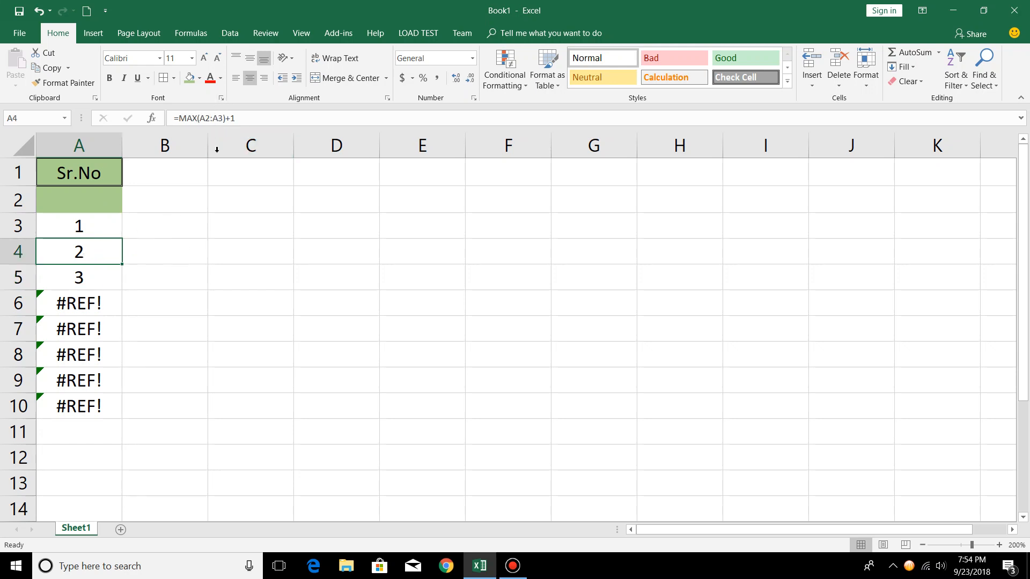
click(101, 203)
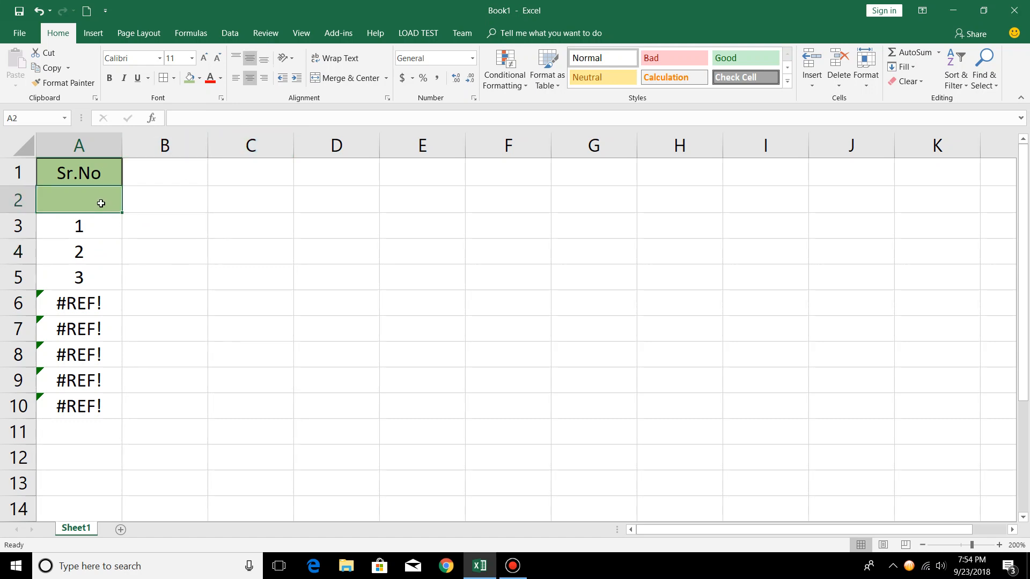
- Make the range start absolute in the A4 formula so it reads =MAX($A$2:A3)+1
click(86, 254)
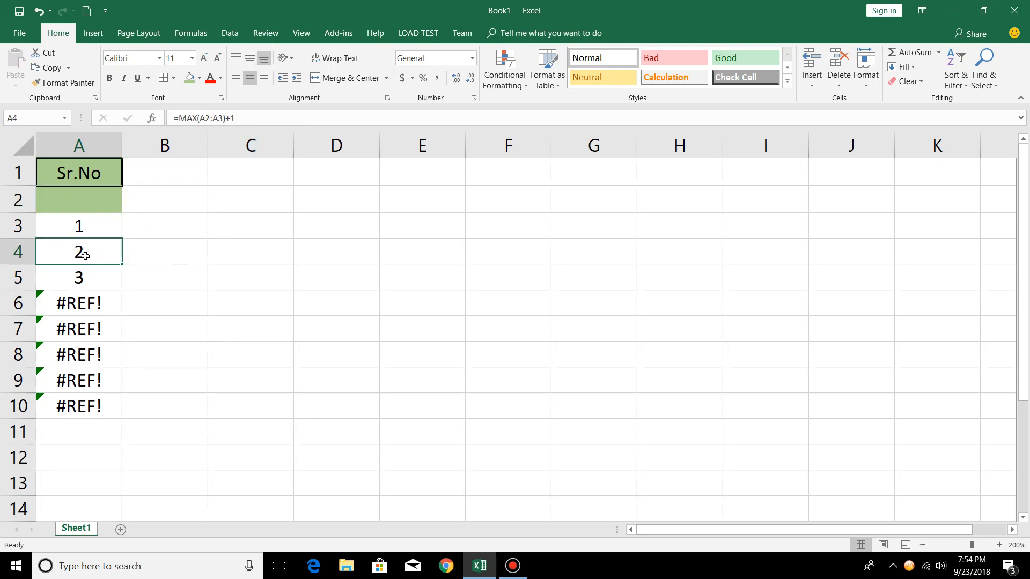
click(206, 118)
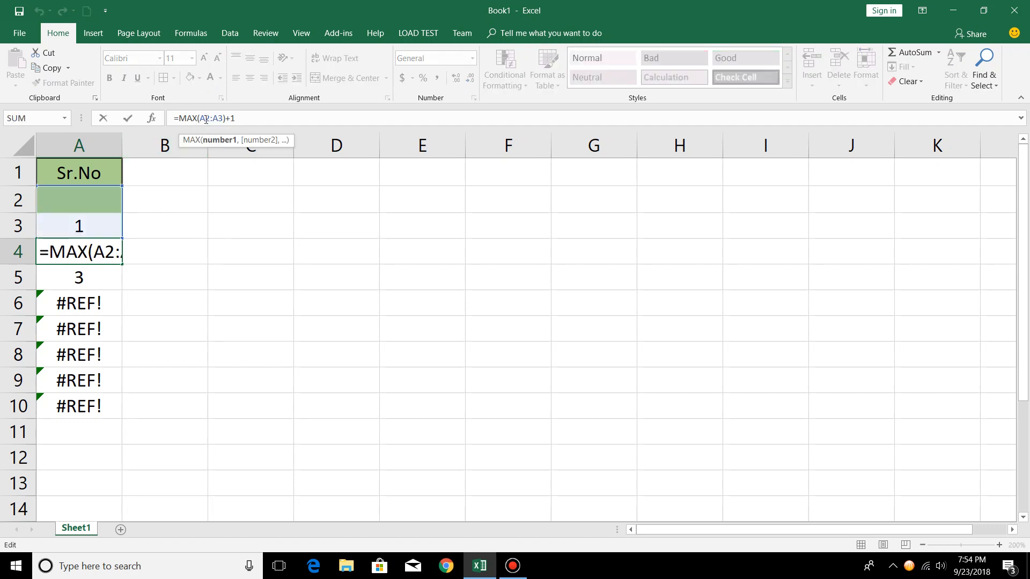
text($A)
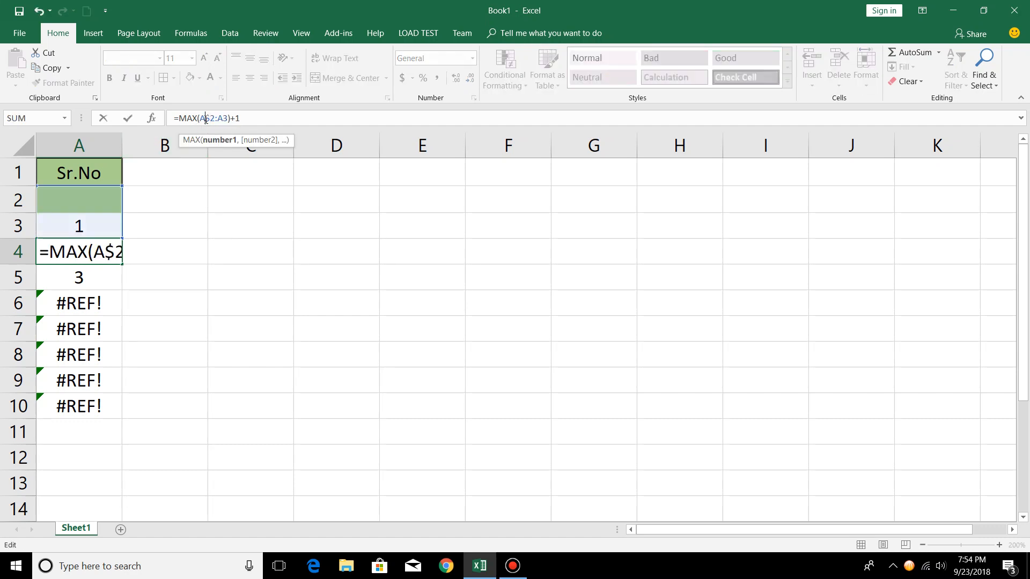
text($)
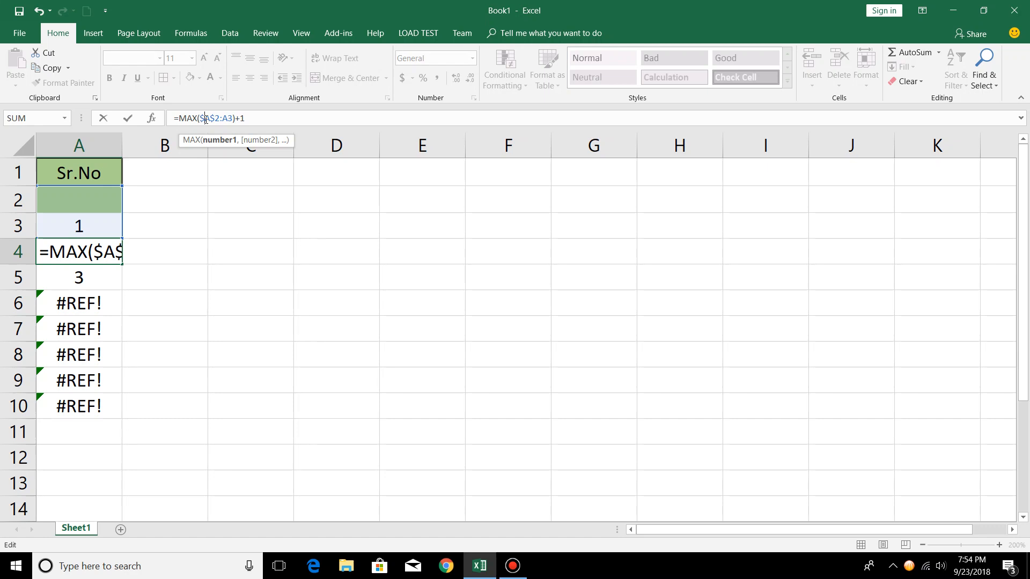
key(Return)
- Fill the A4 formula down through A10, replacing the #REF! cells
key(Up)
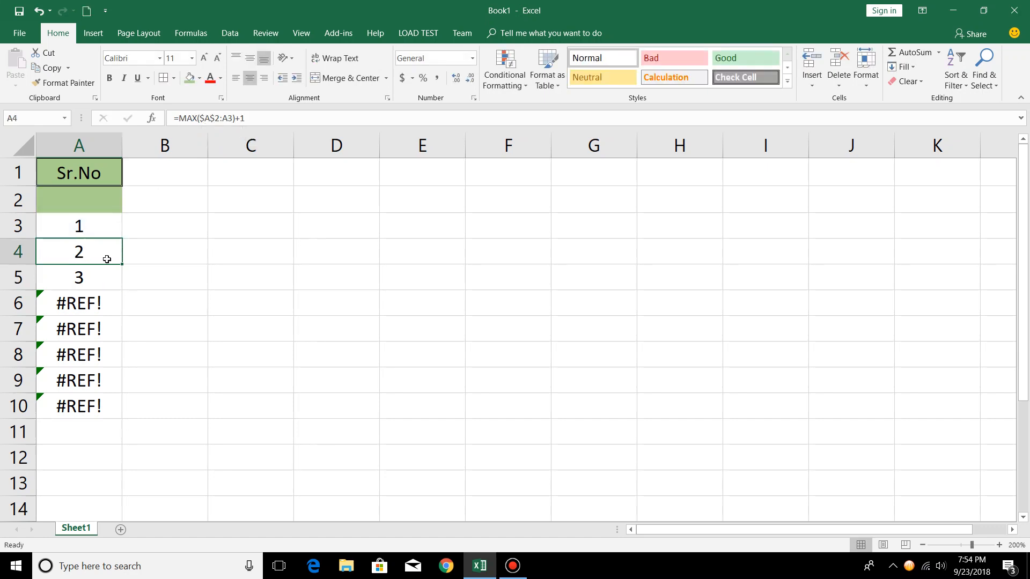
drag(123, 264, 123, 419)
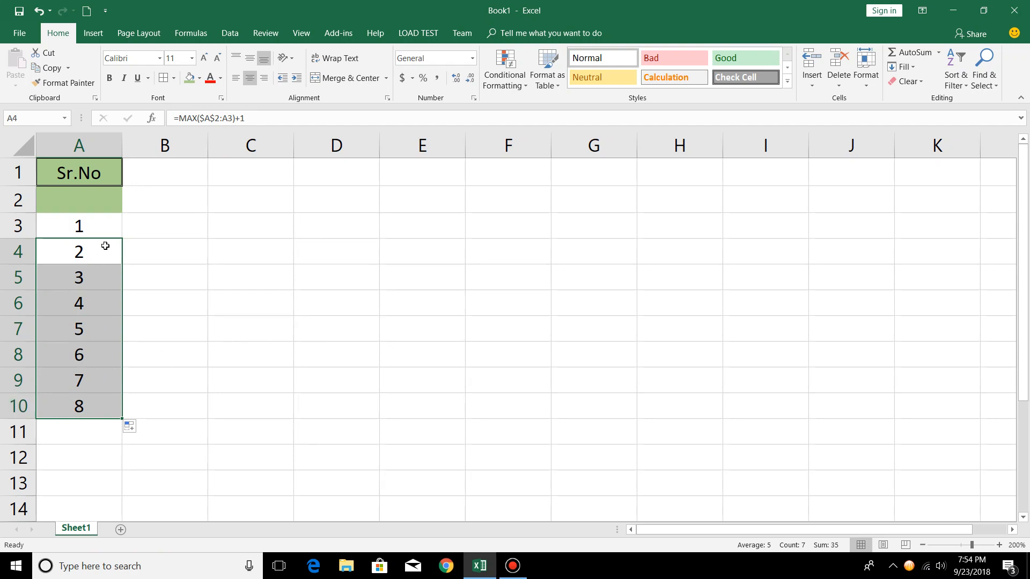
click(207, 342)
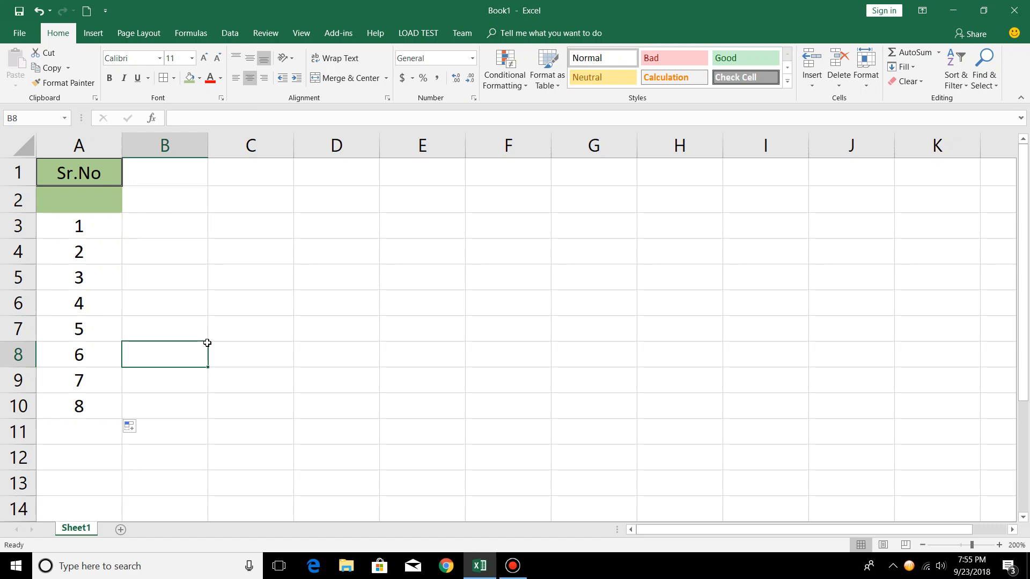
- Delete the entire row 7, followed by the entire rows 5 and 6, from the numbered list
click(18, 329)
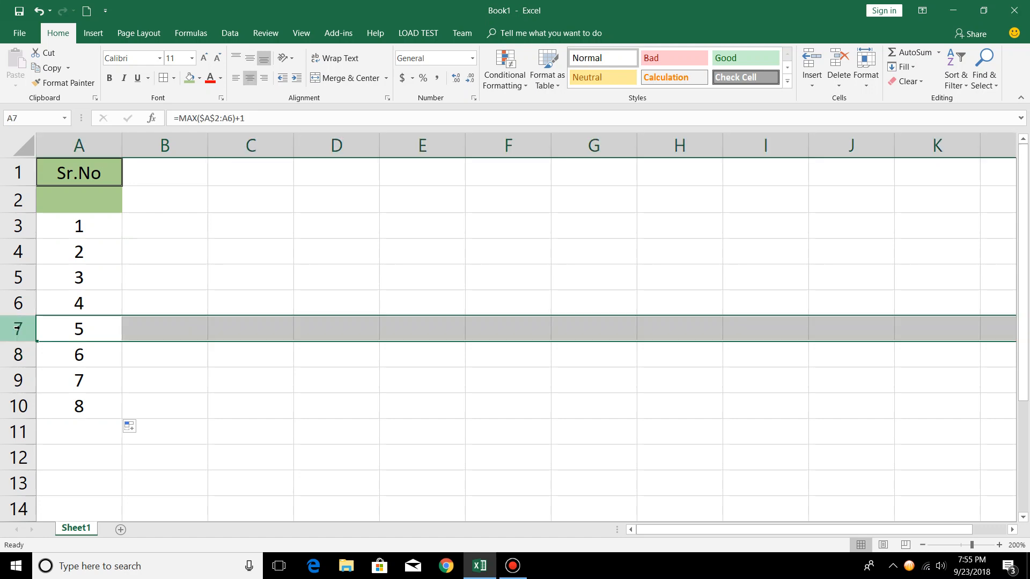
key(ctrl+minus)
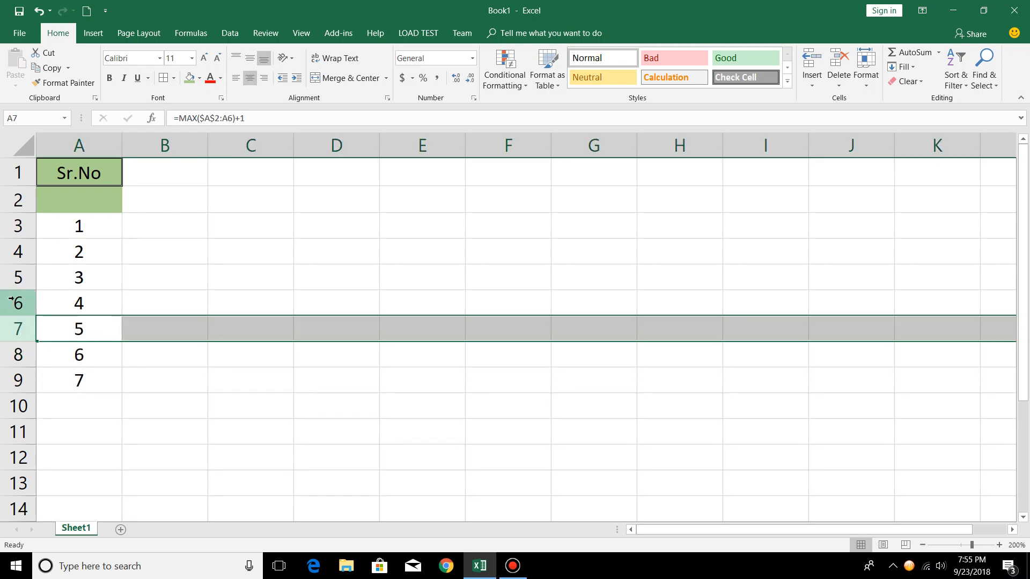
drag(18, 278, 17, 302)
key(ctrl+minus)
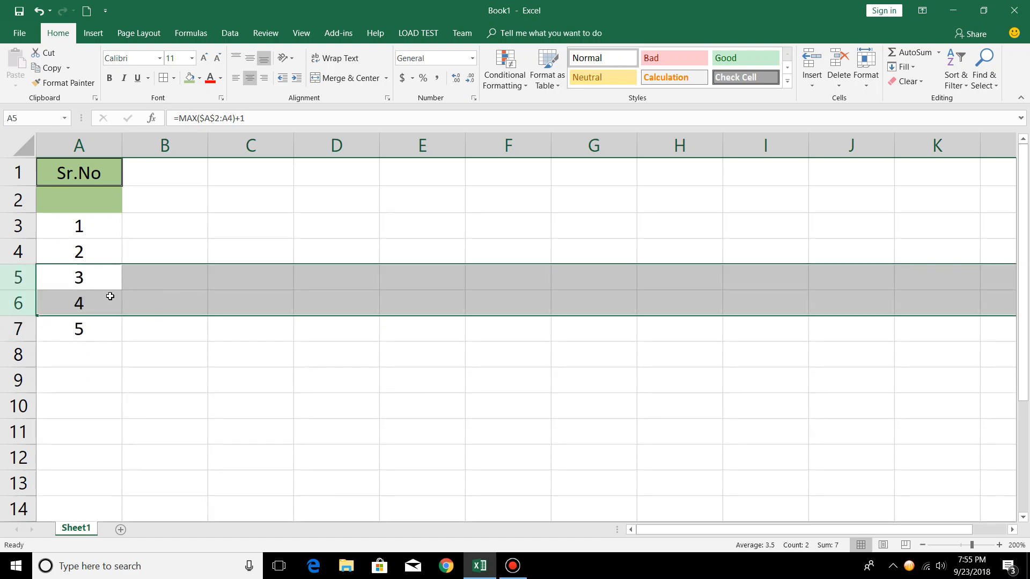
click(108, 294)
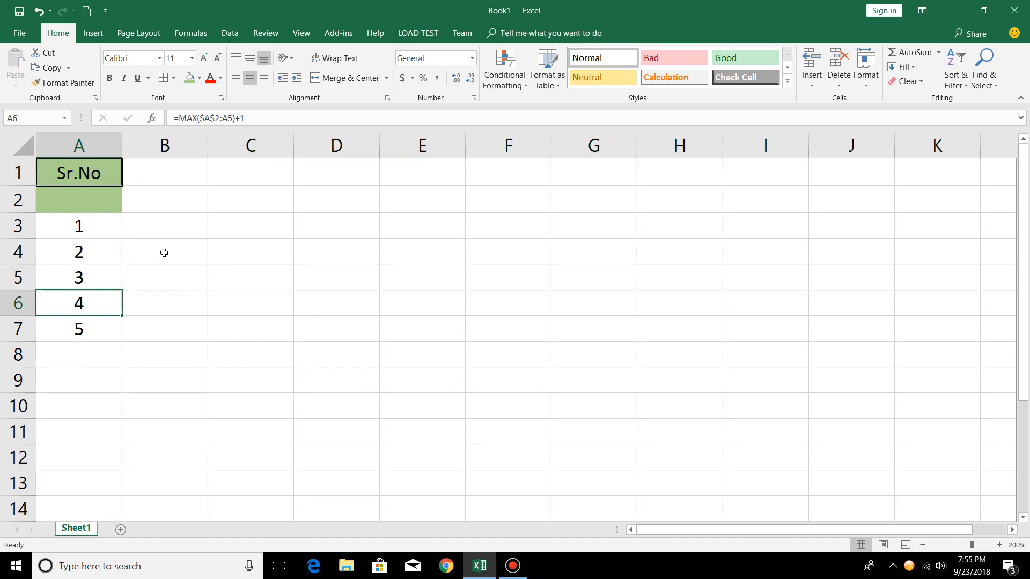
- Hide the blank row 2 between the Sr.No header and the first serial number
click(13, 197)
right_click(13, 197)
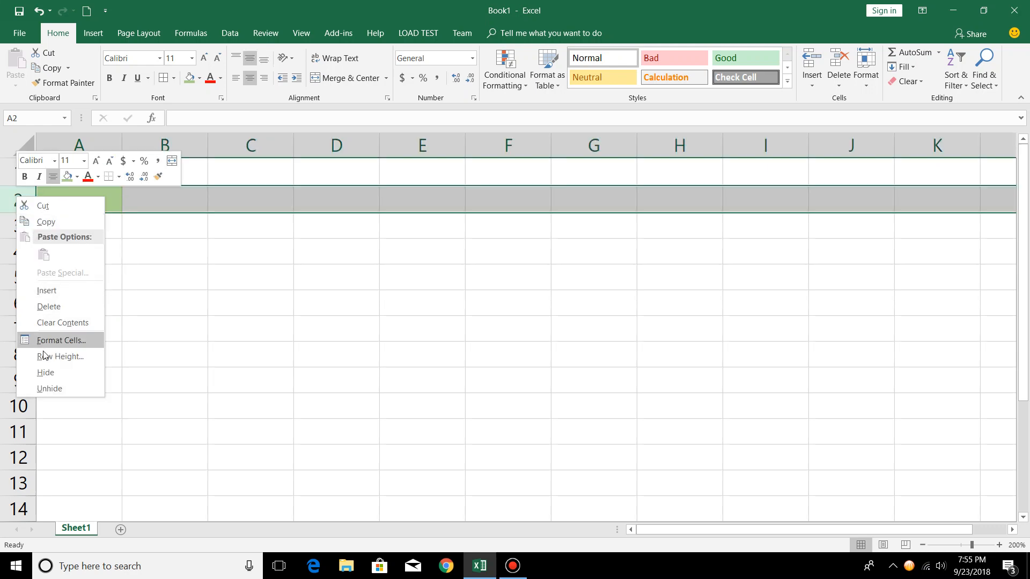
click(47, 387)
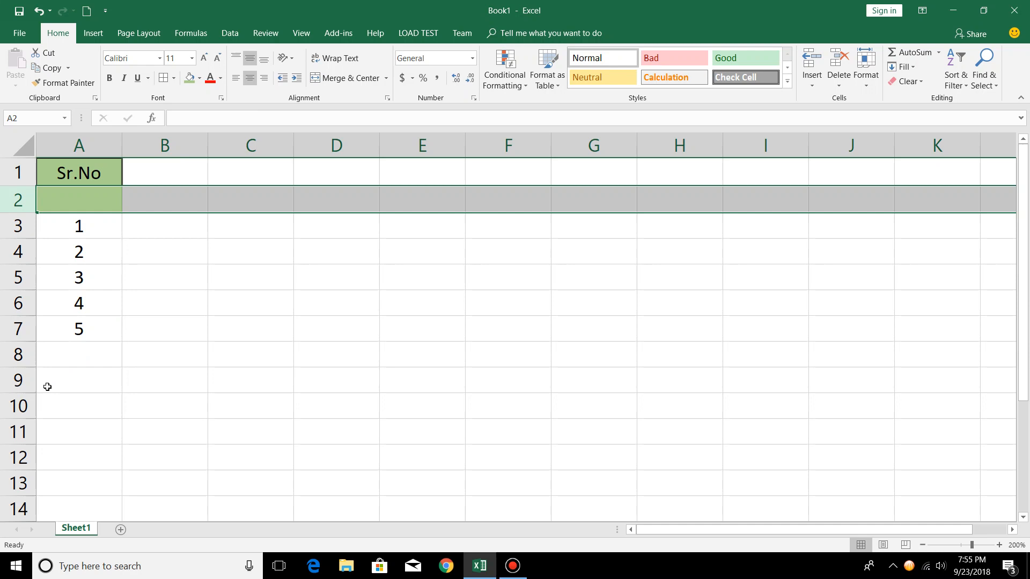
right_click(15, 200)
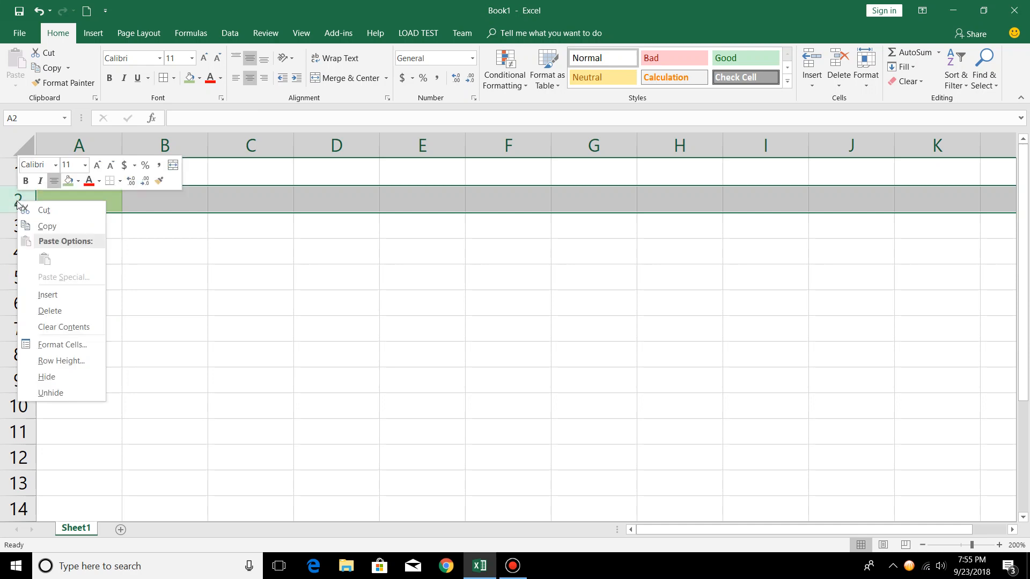
click(51, 378)
click(211, 322)
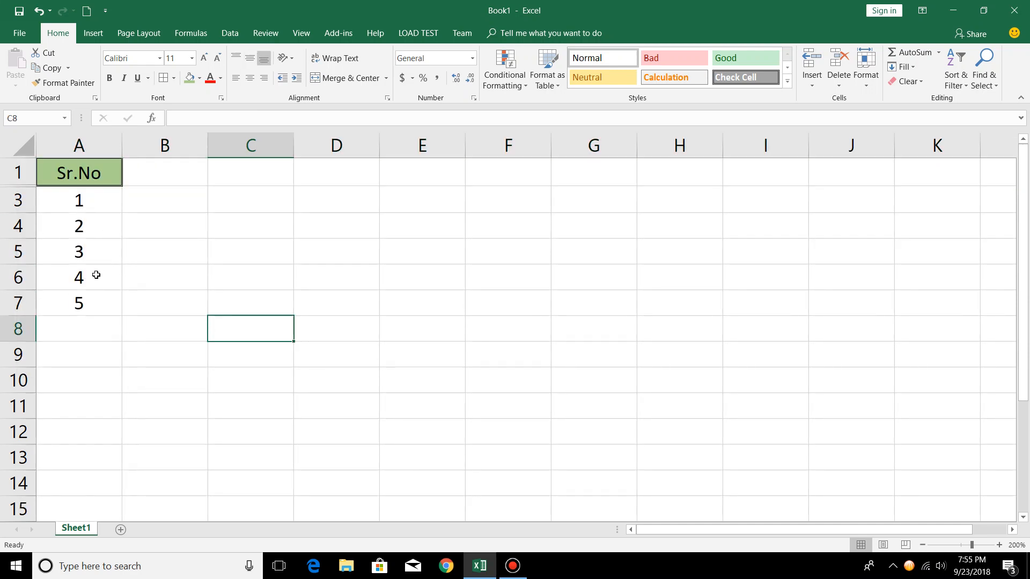
- Extend the serial numbers by filling the A7 formula down through A13
click(100, 304)
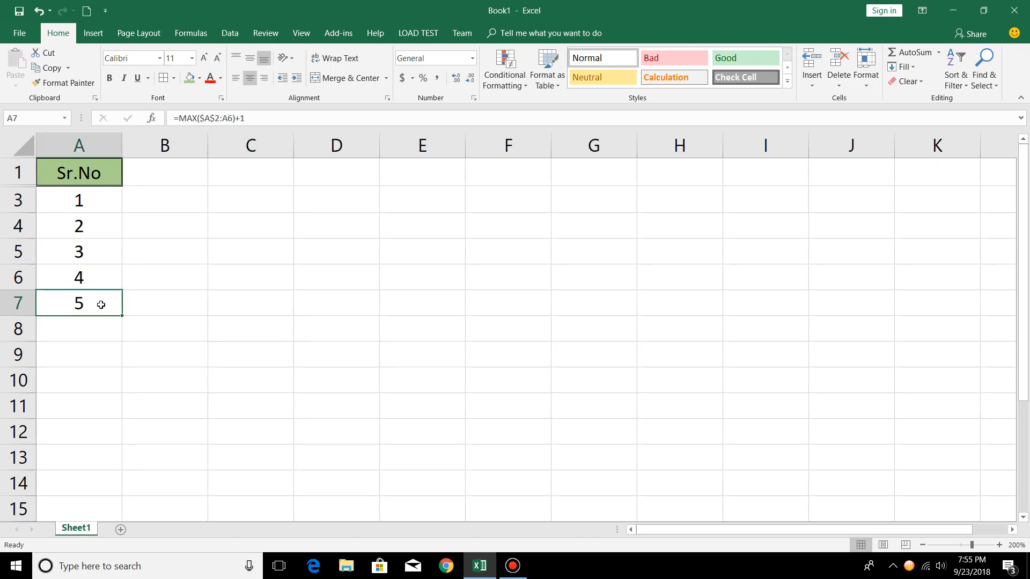
drag(123, 318, 129, 469)
click(206, 321)
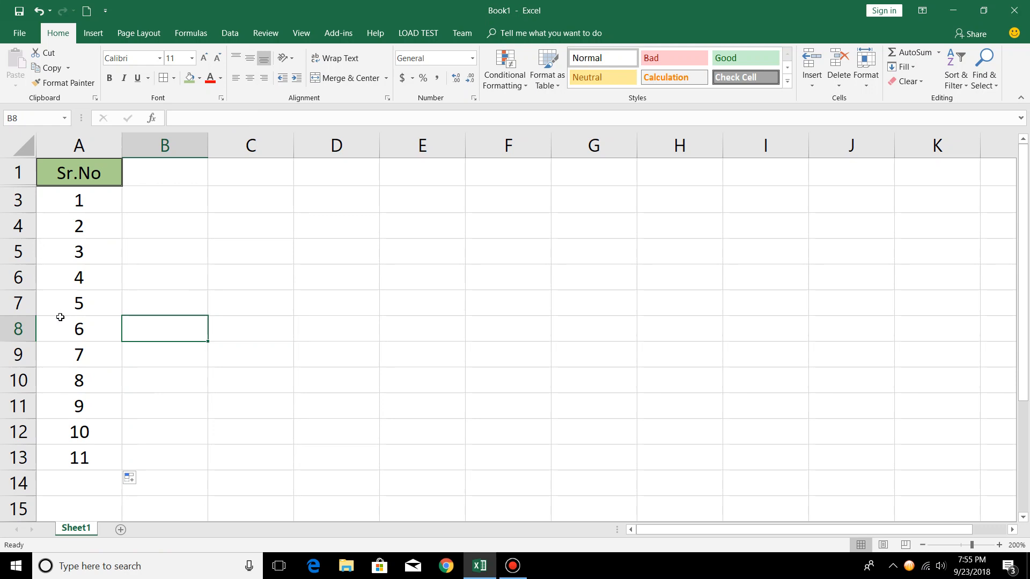
- Delete the entire row at position 7 four times in succession, and minimize the workbook window
drag(18, 307, 18, 309)
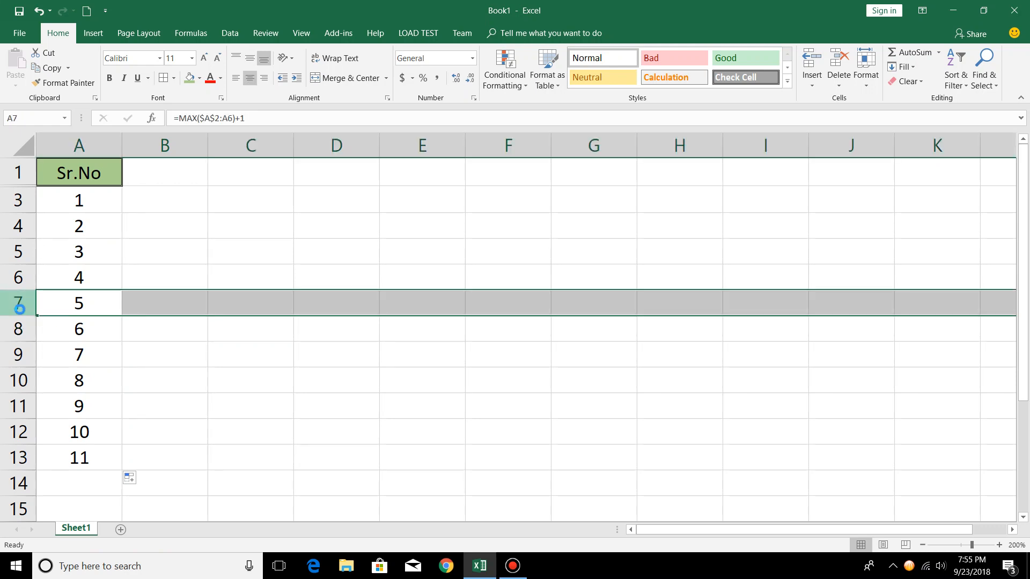
key(ctrl+minus)
key(ctrl+minus)
key(ctrl+minus)
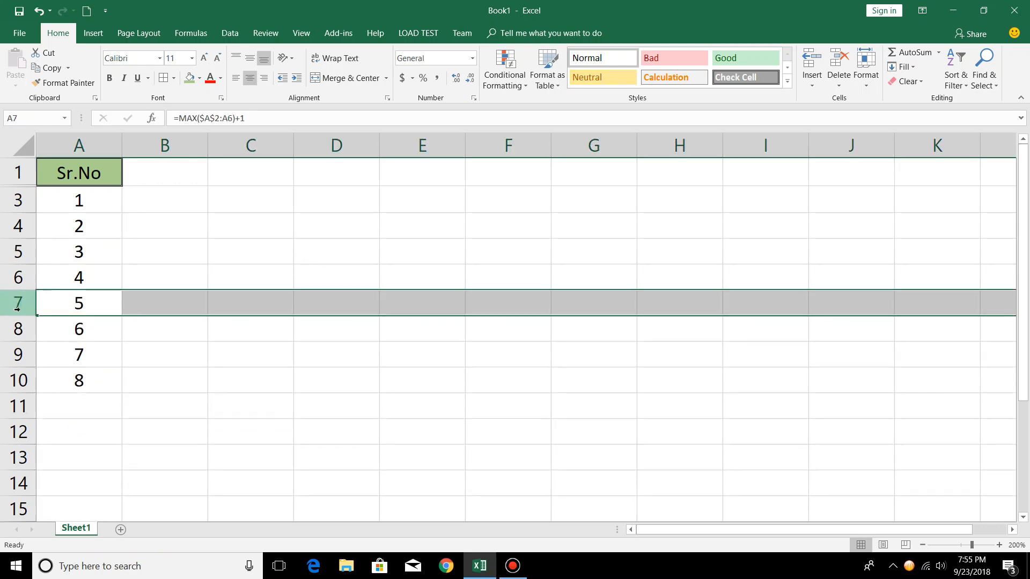
click(296, 376)
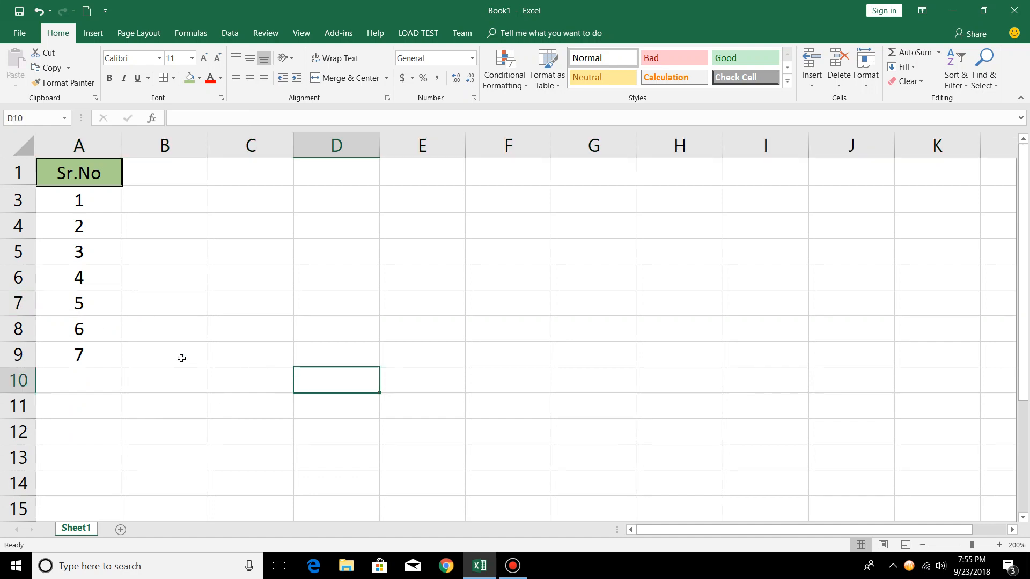
click(953, 7)
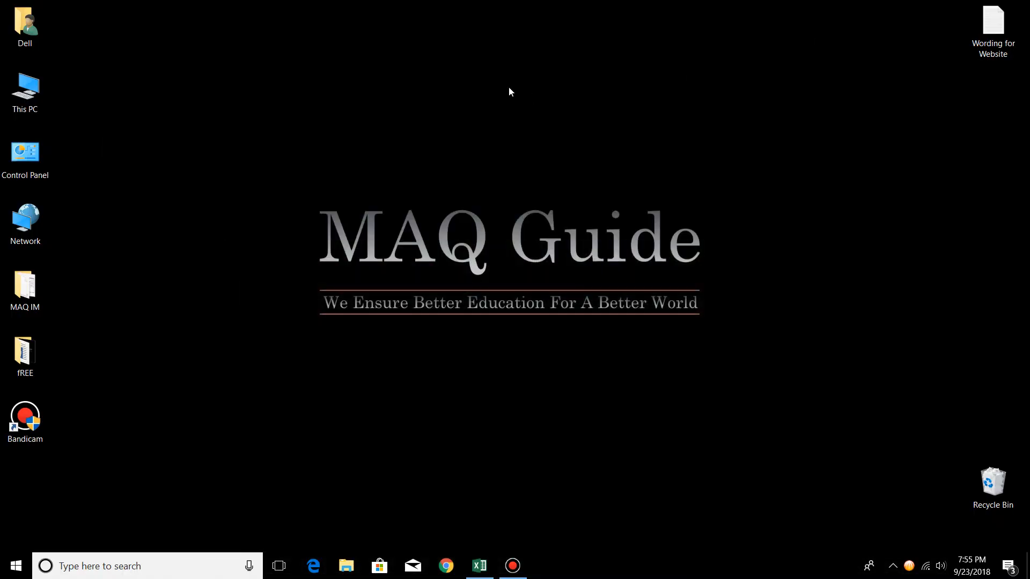